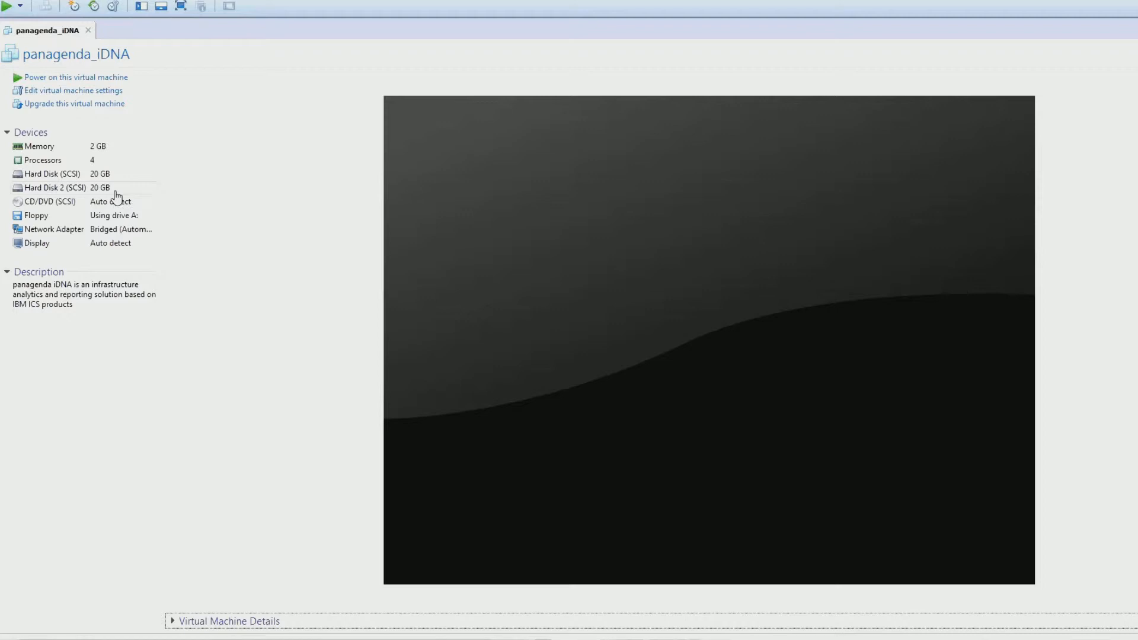
Power on the panagenda_iDNA virtual machine in VMware Workstation.
left_click(34, 82)
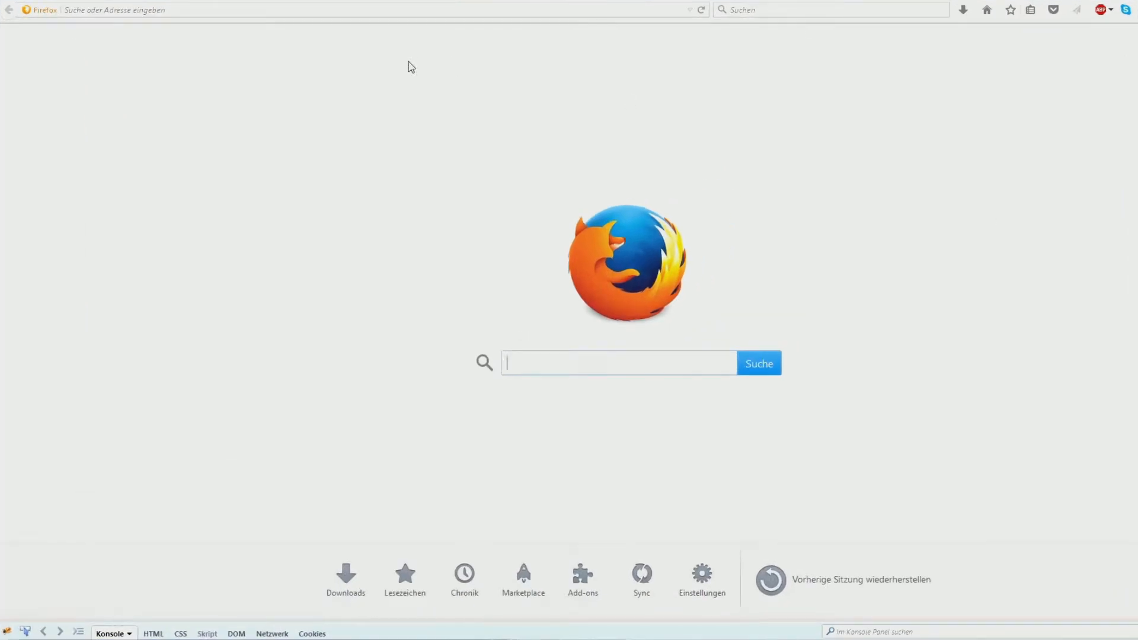
left_click(197, 11)
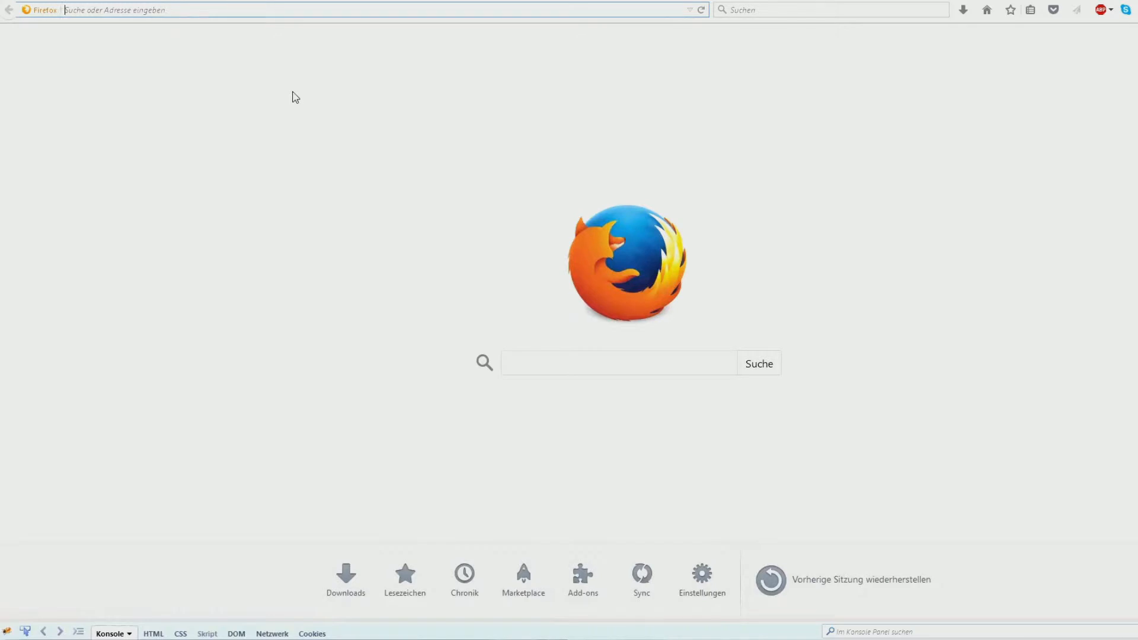
type("ht")
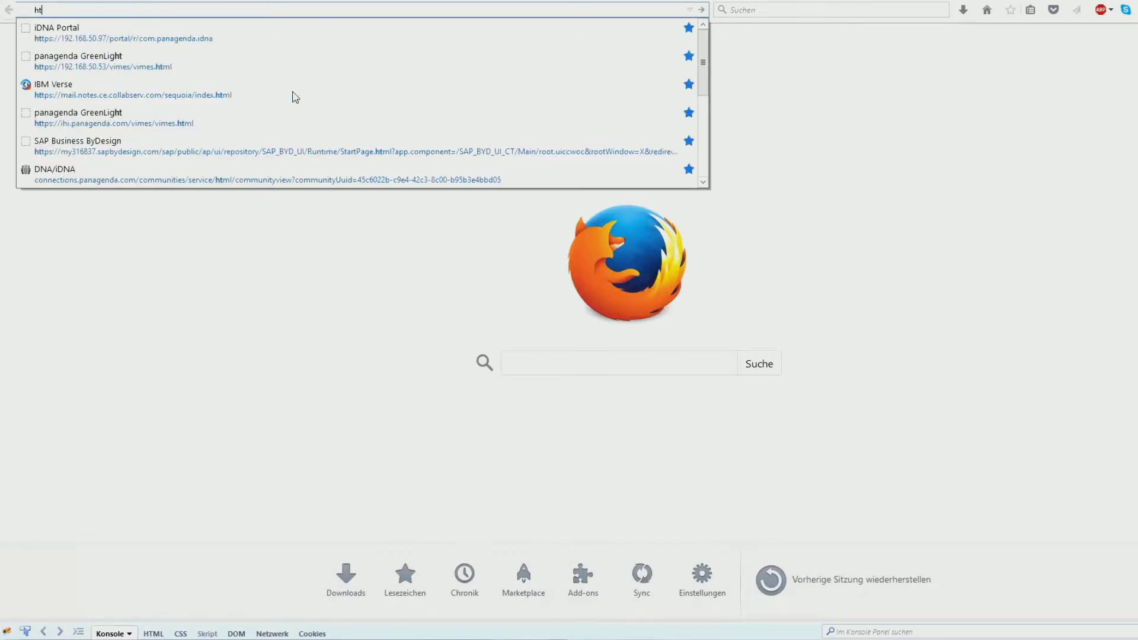
type("tps://")
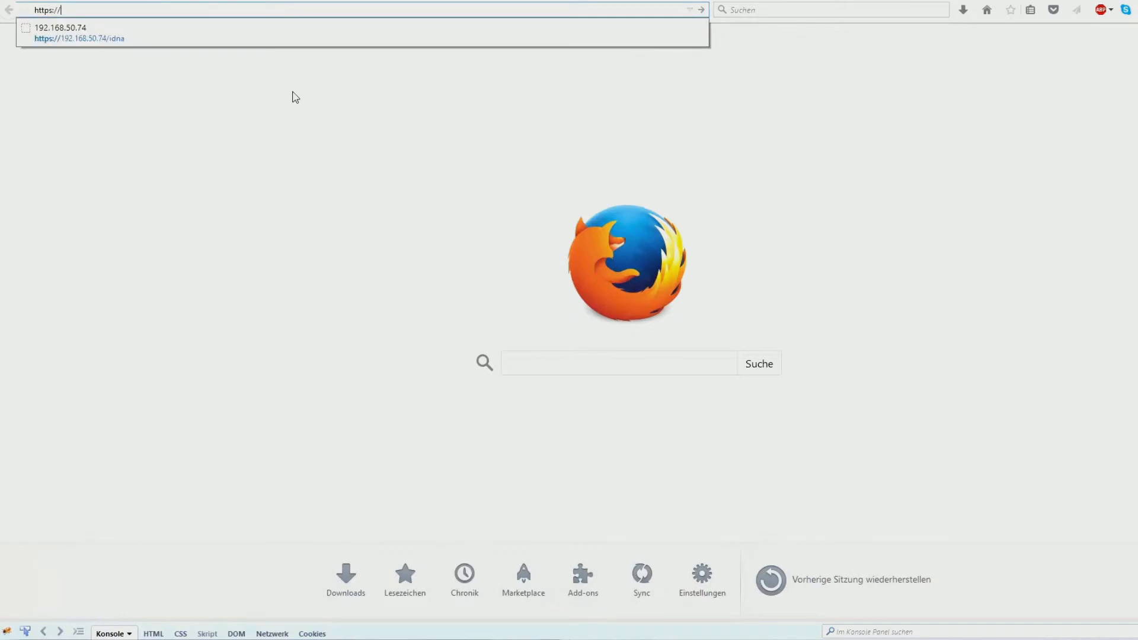
type("192.168.74/idna")
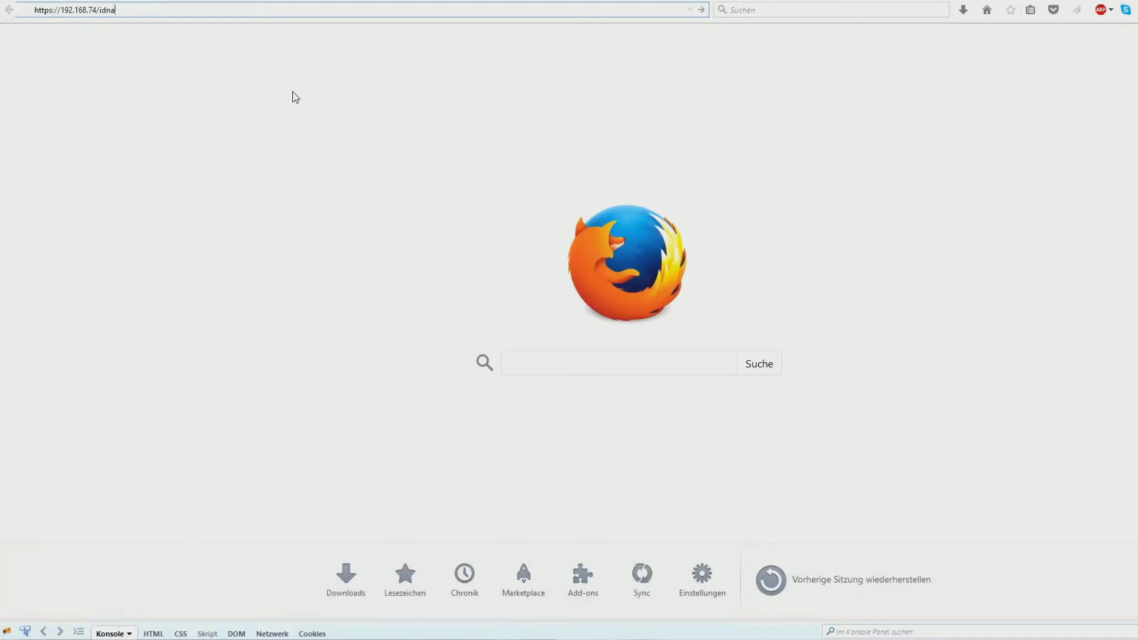
key("Return")
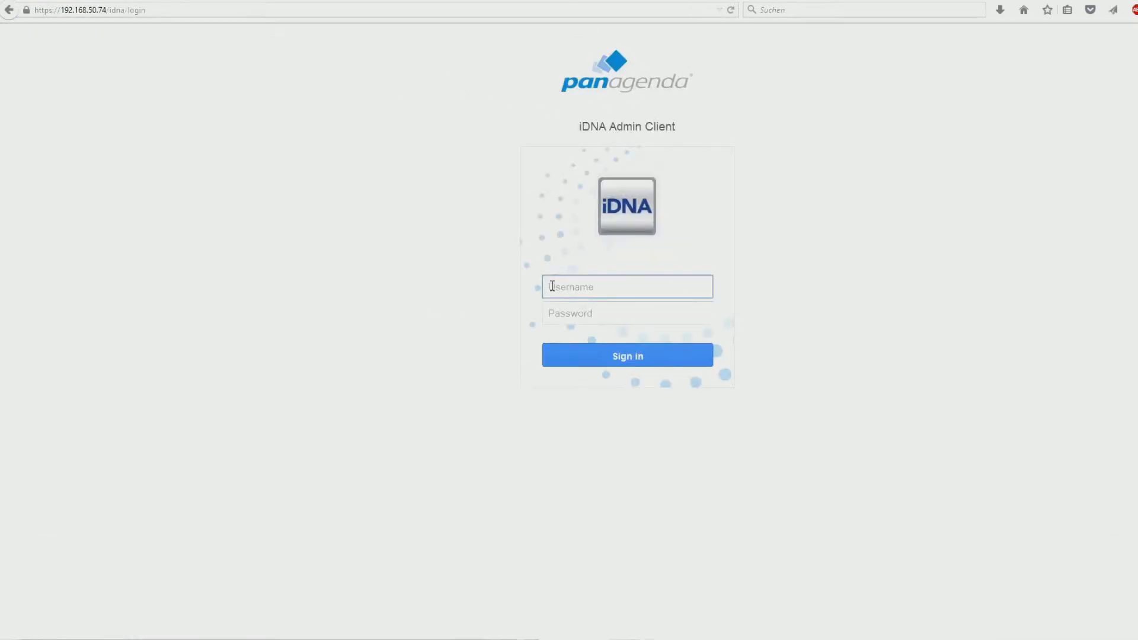
Sign in with the administrator username and password, declining Firefox's offer to save the password.
left_click(558, 284)
type("config")
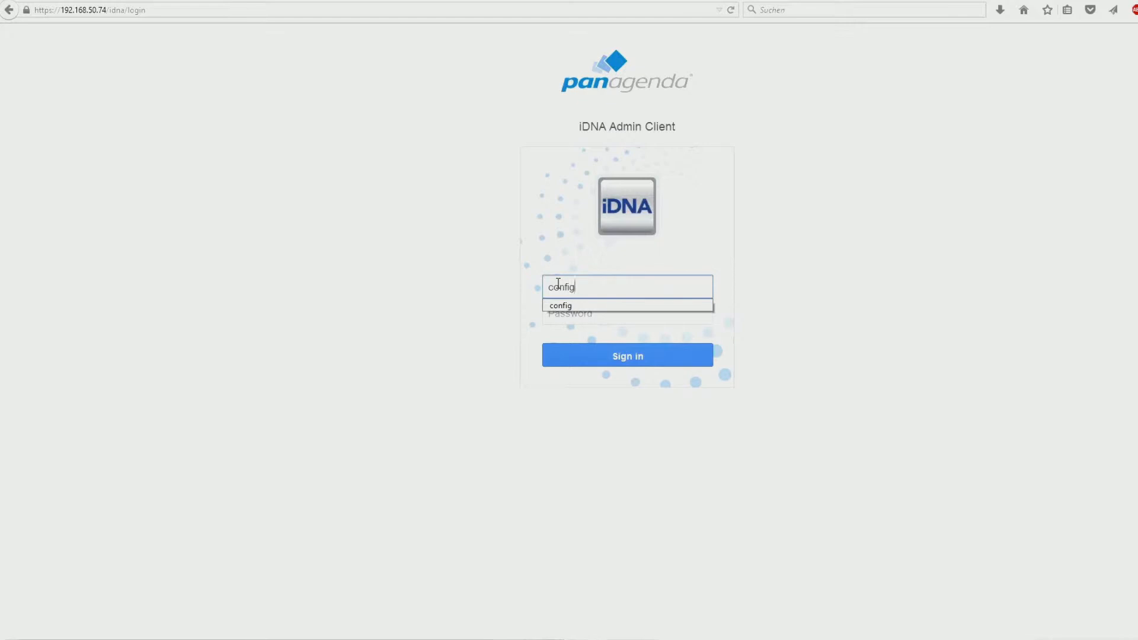
key("Tab")
type("•••")
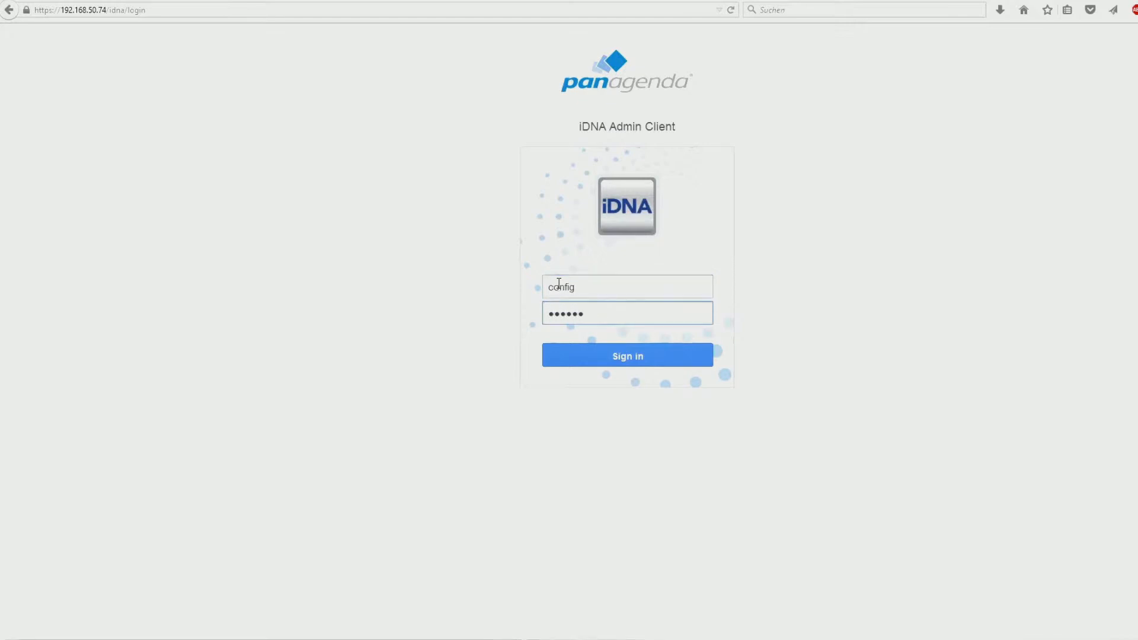
left_click(636, 360)
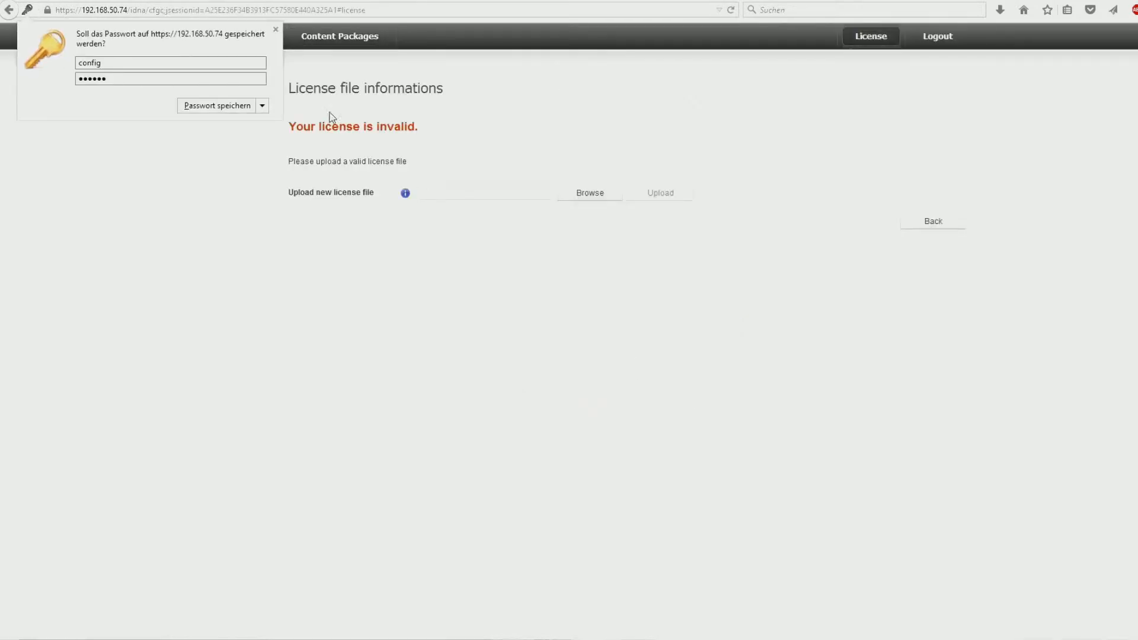
left_click(276, 30)
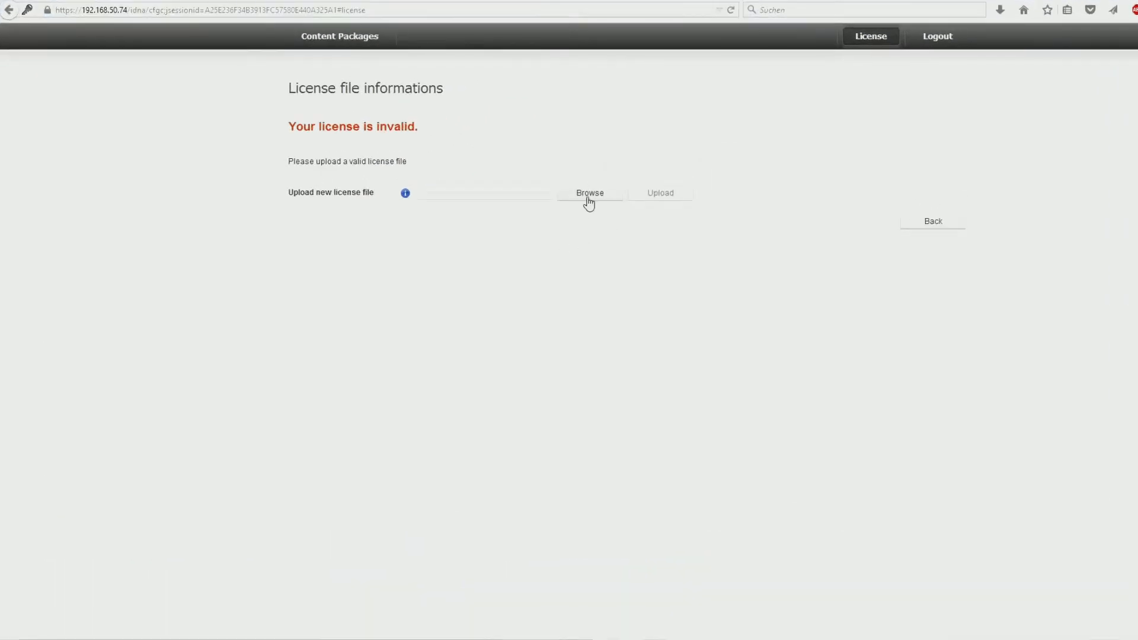
Upload the license file idna_foundation_31.12.2015.lic and check its Dec 31 2015 expiry.
left_click(610, 187)
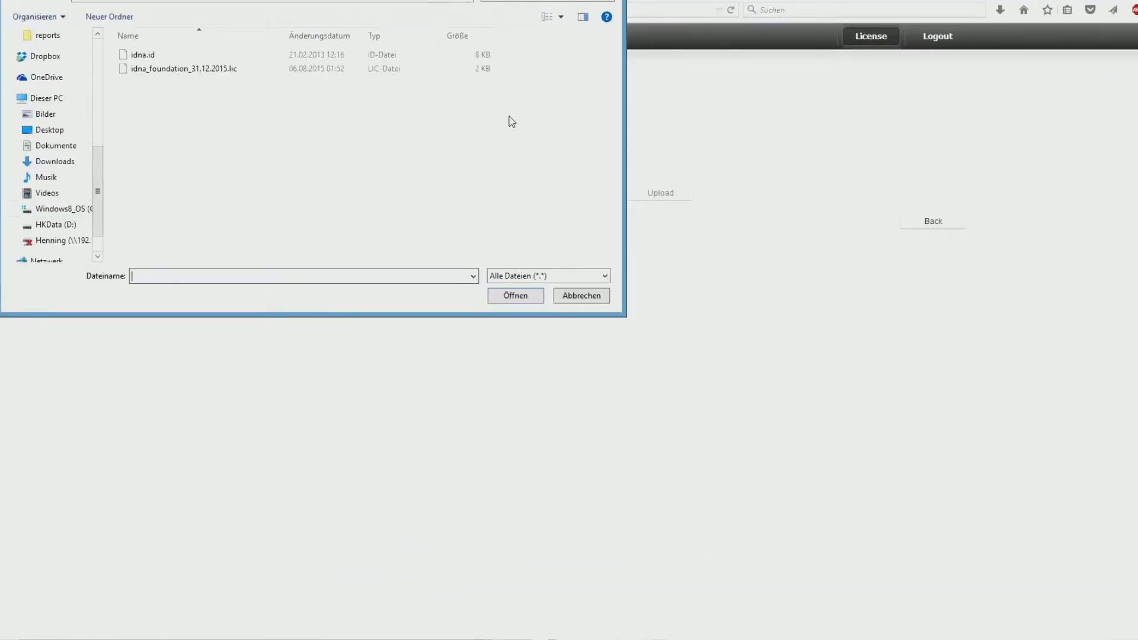
left_click(191, 70)
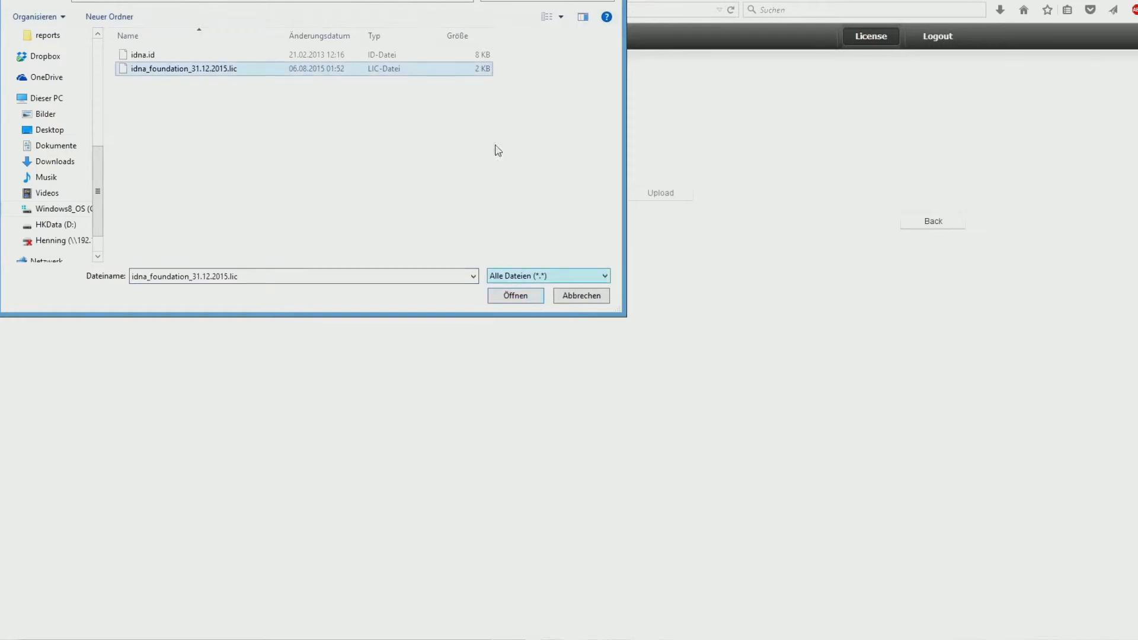
left_click(527, 296)
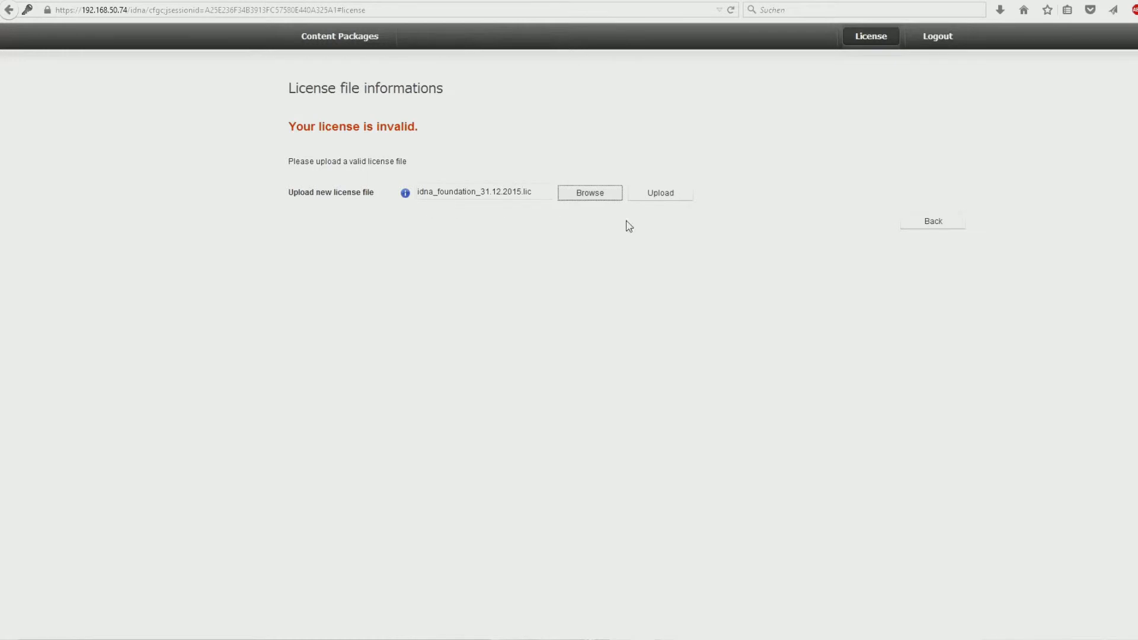
left_click(657, 195)
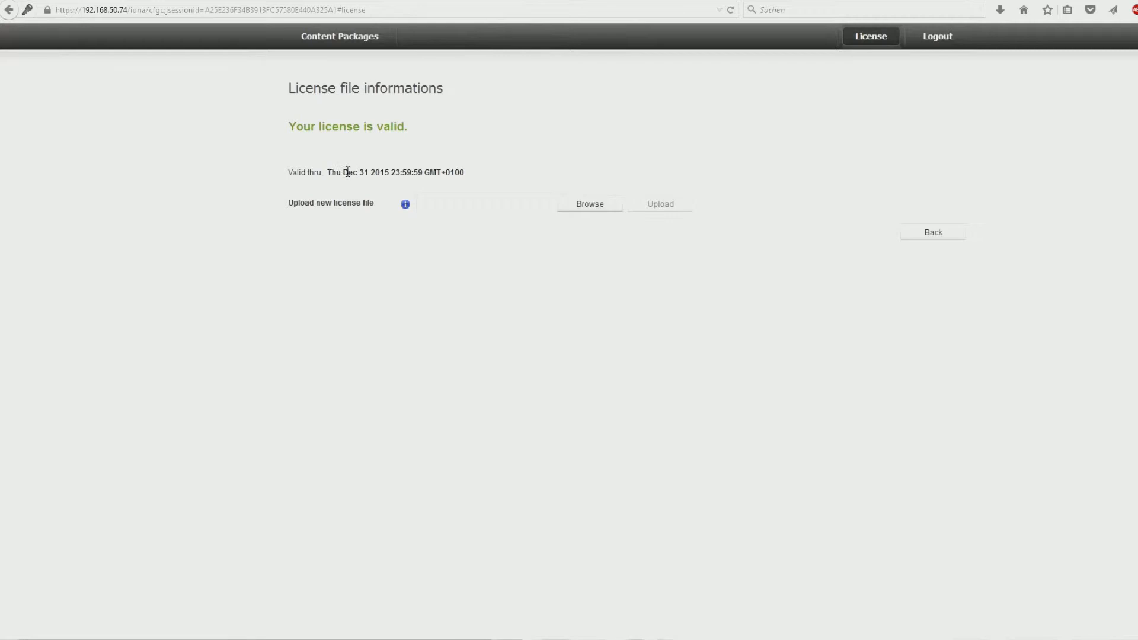
left_click_drag(327, 172, 395, 175)
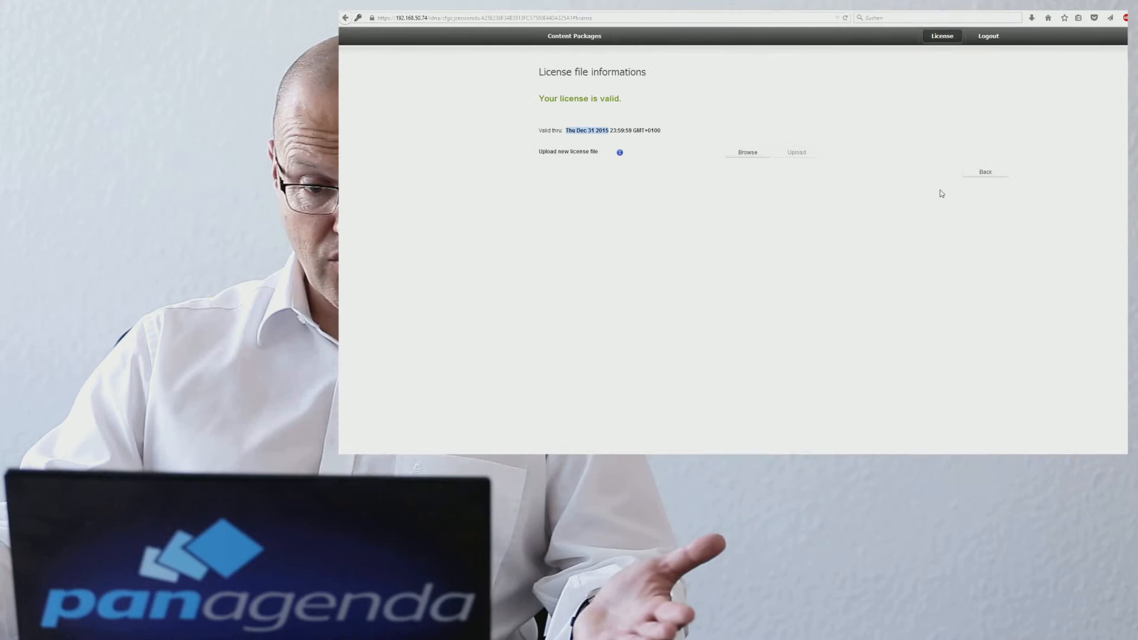
Go back from the License page to the IBM Domino content packages overview.
left_click(1030, 121)
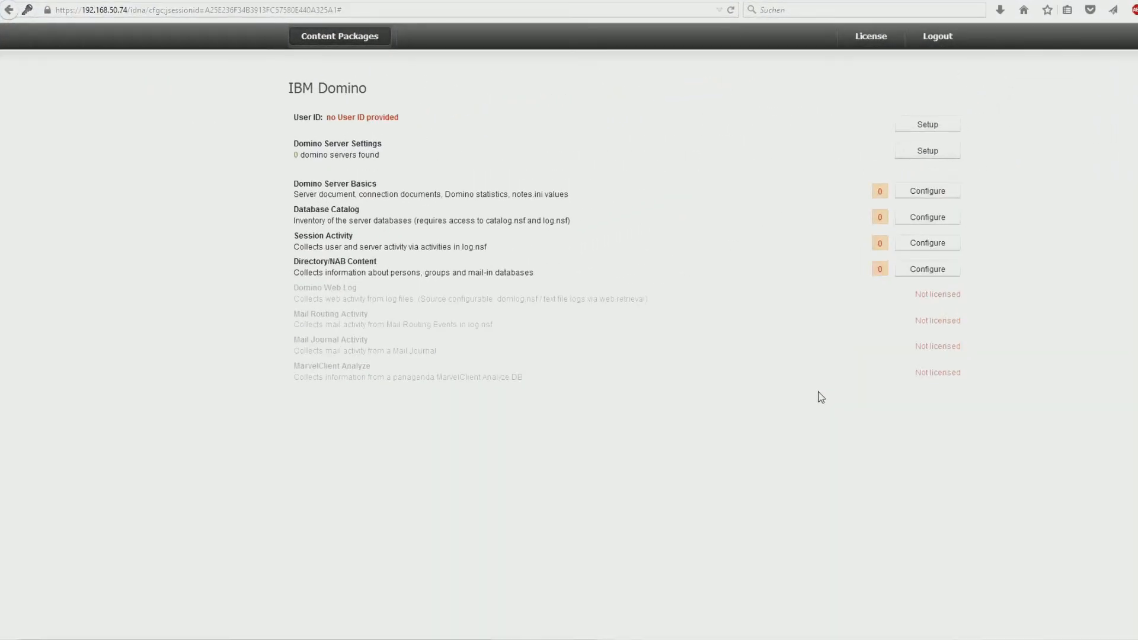
Upload the Domino user ID file idna.id with its password, then return to the overview.
left_click(935, 132)
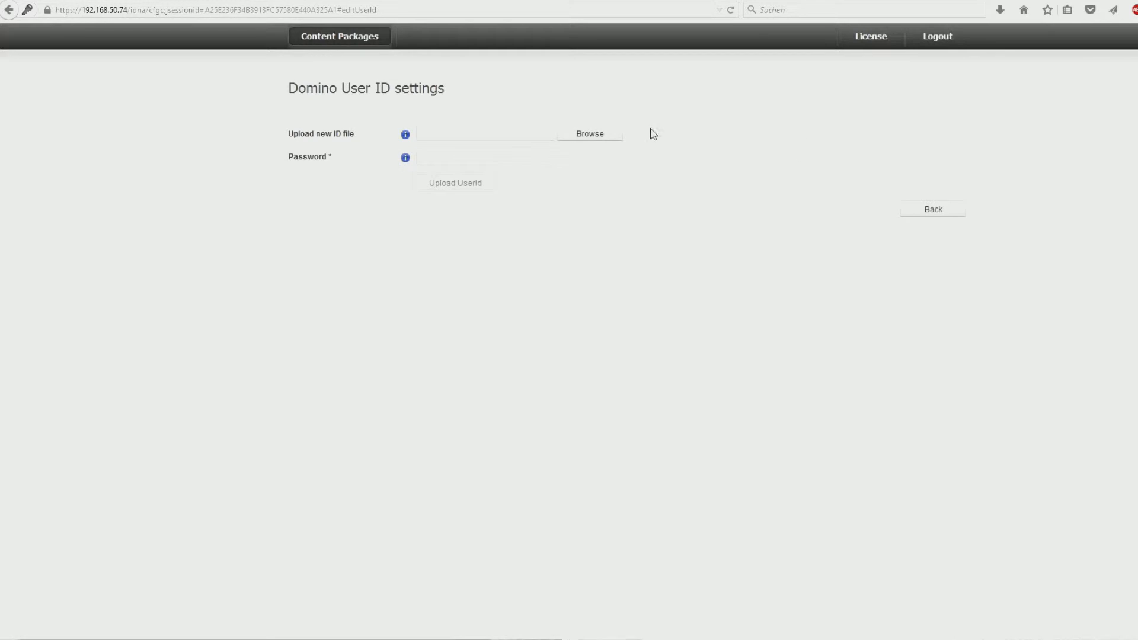
left_click(602, 134)
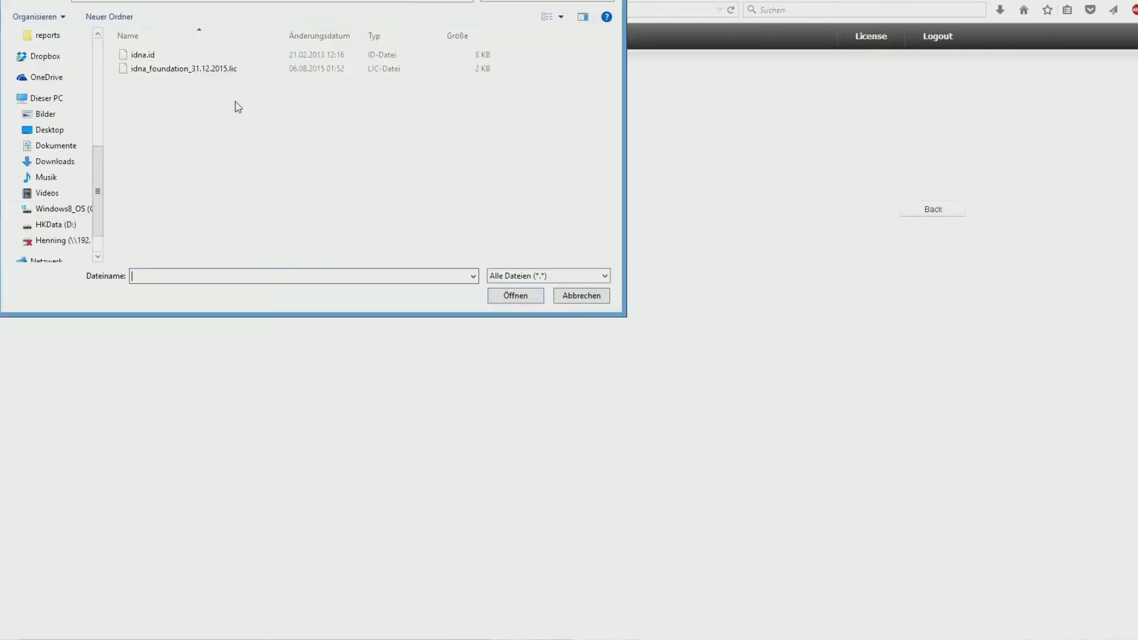
left_click(148, 55)
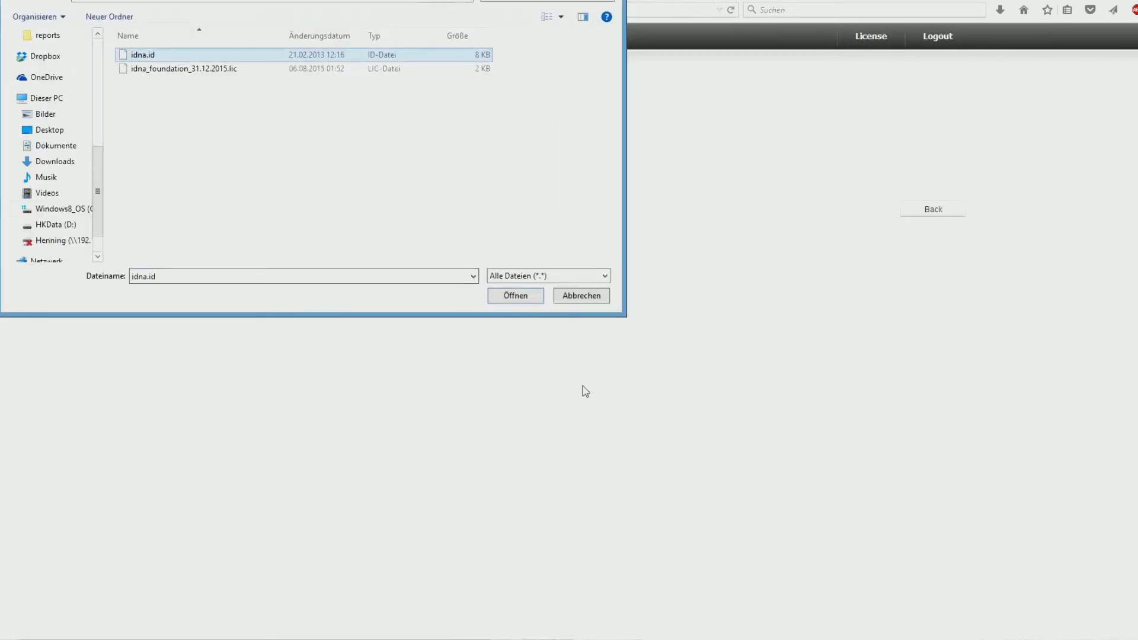
left_click(515, 295)
left_click(451, 156)
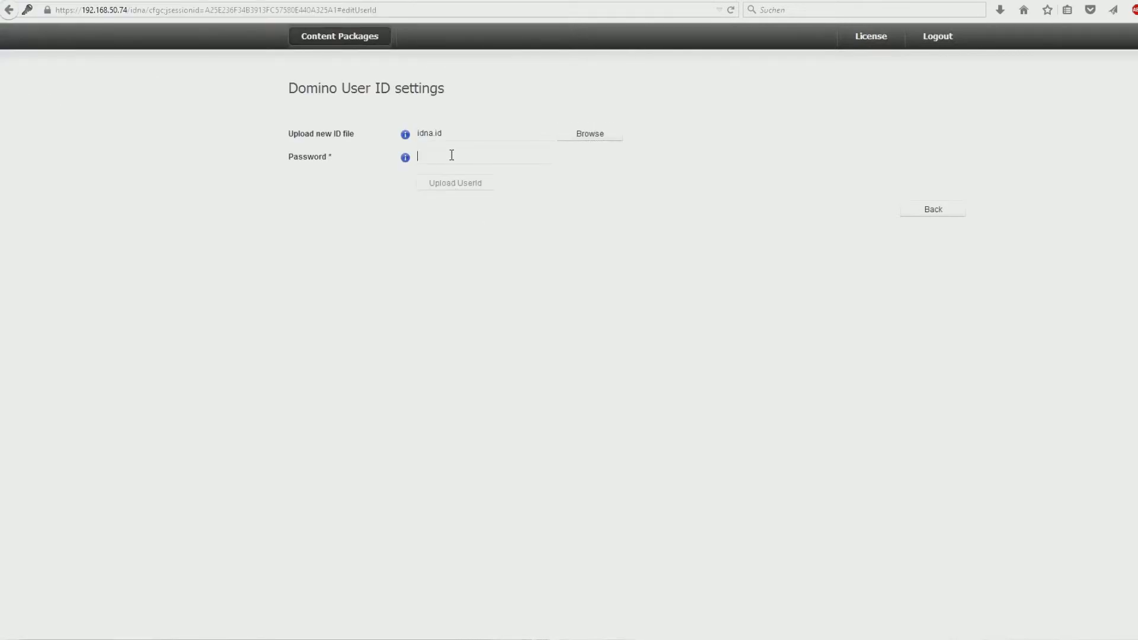
type("p")
left_click(465, 184)
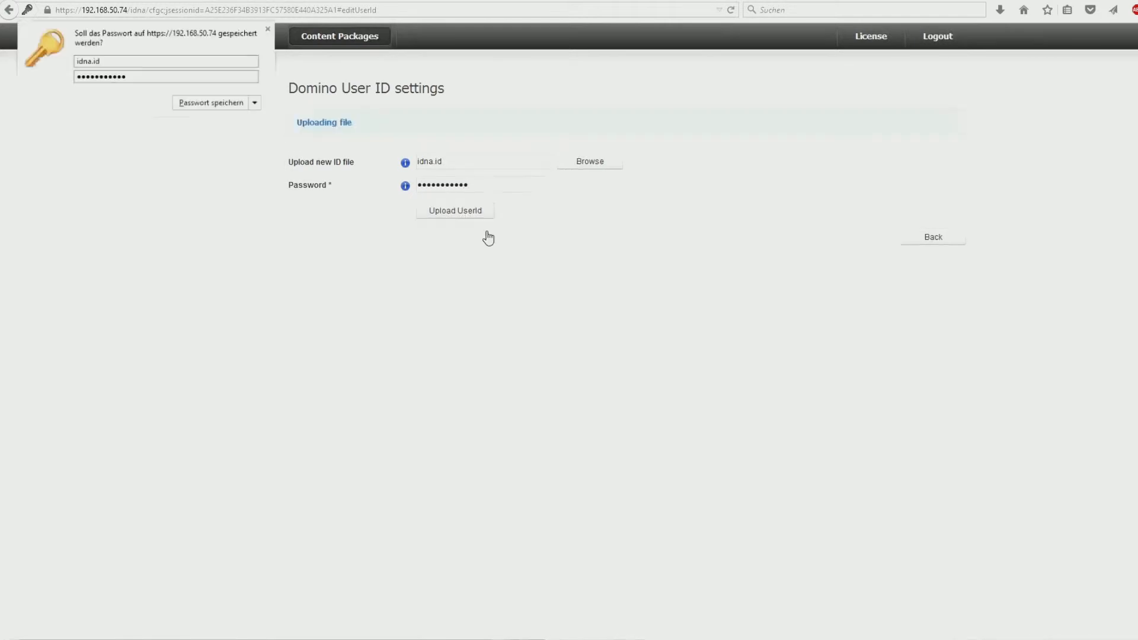
left_click(276, 29)
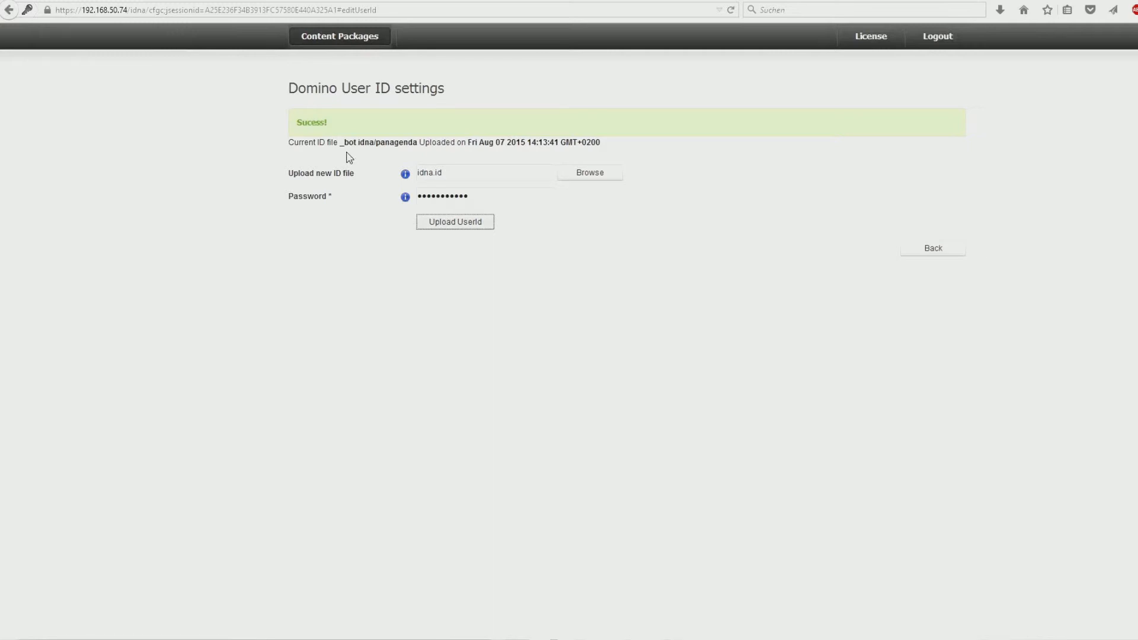
left_click_drag(341, 143, 416, 143)
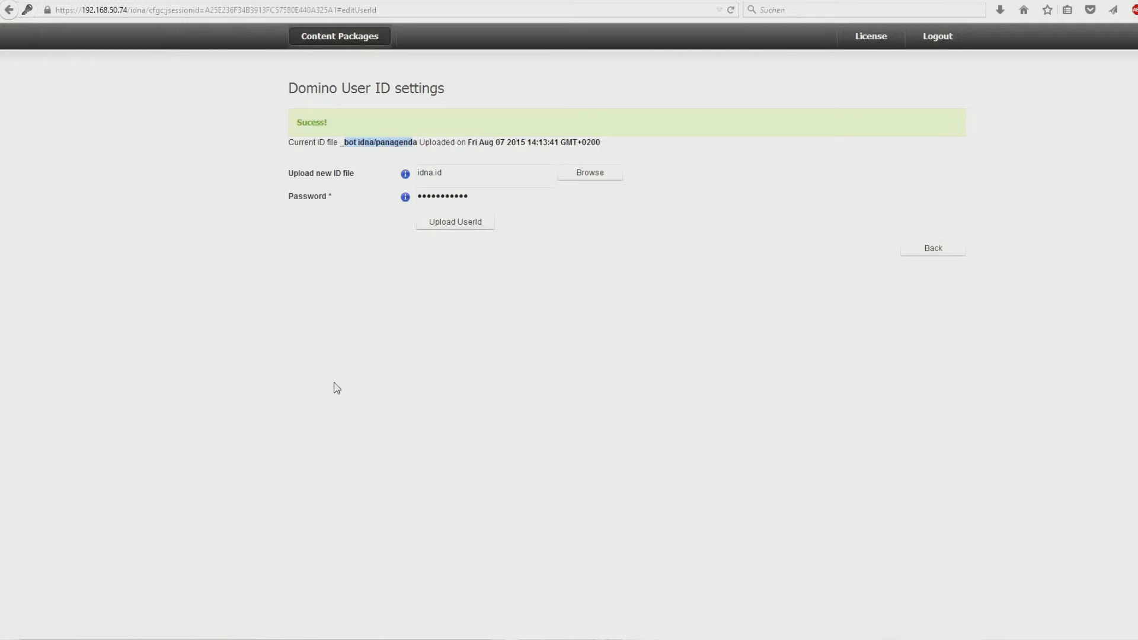
left_click(934, 254)
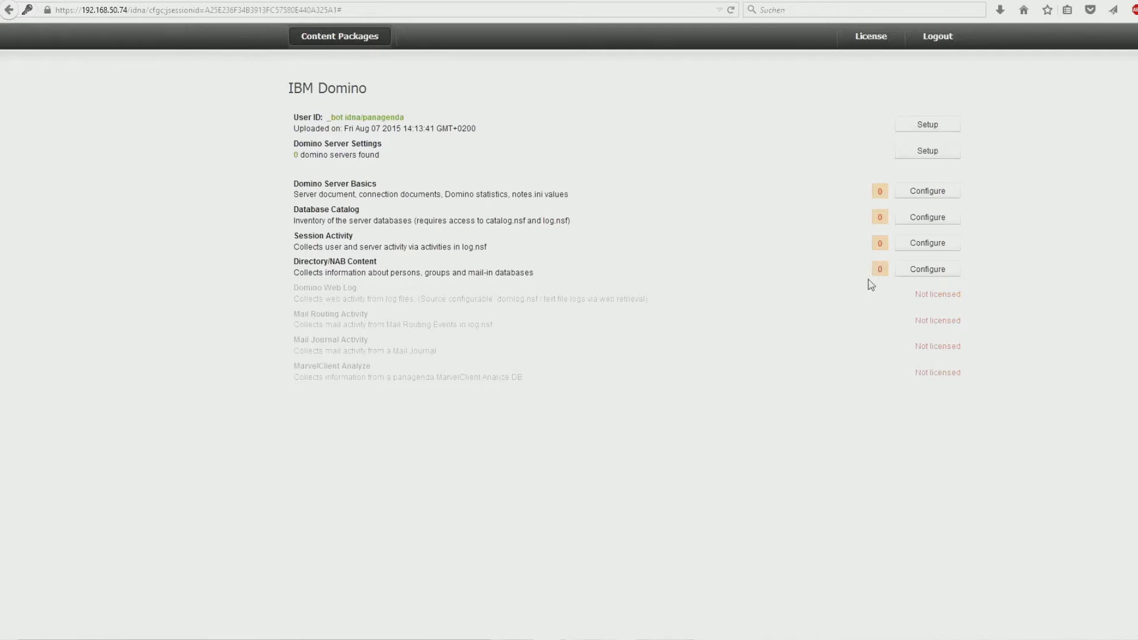
Run Domino server discovery from entry host 192.168.50.30, finding 7 servers.
left_click(927, 152)
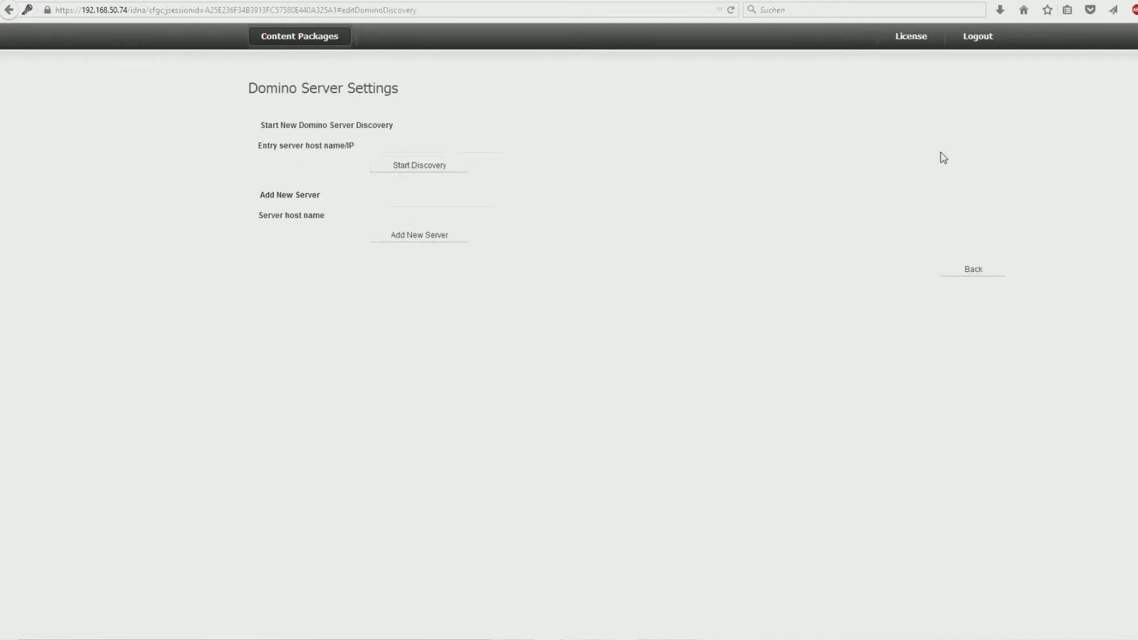
left_click(448, 146)
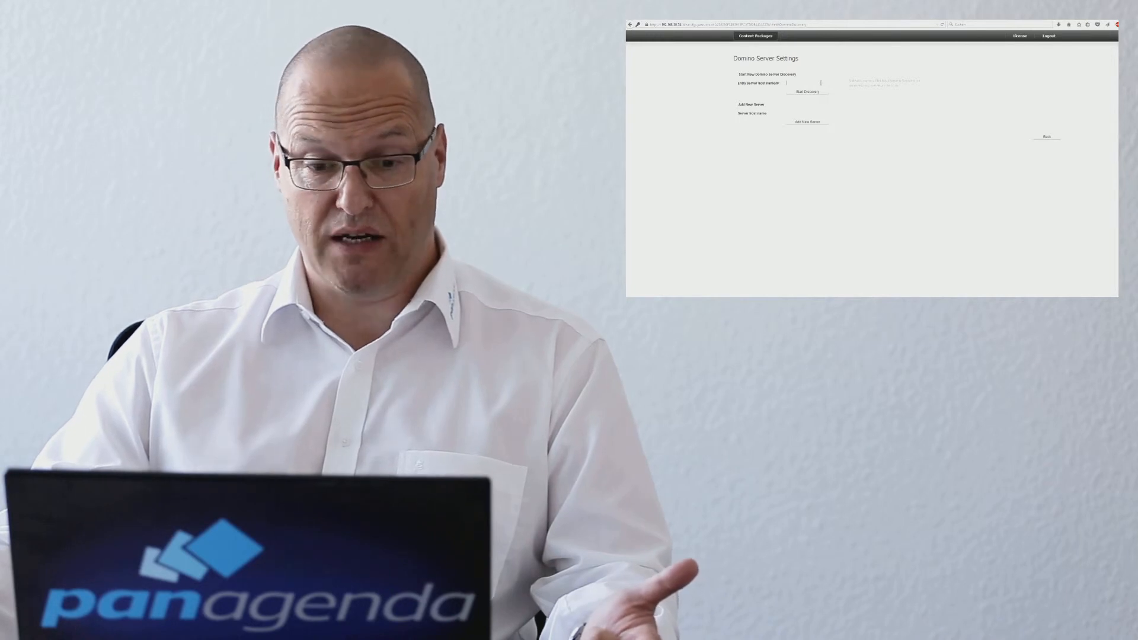
type("192.168.50.30")
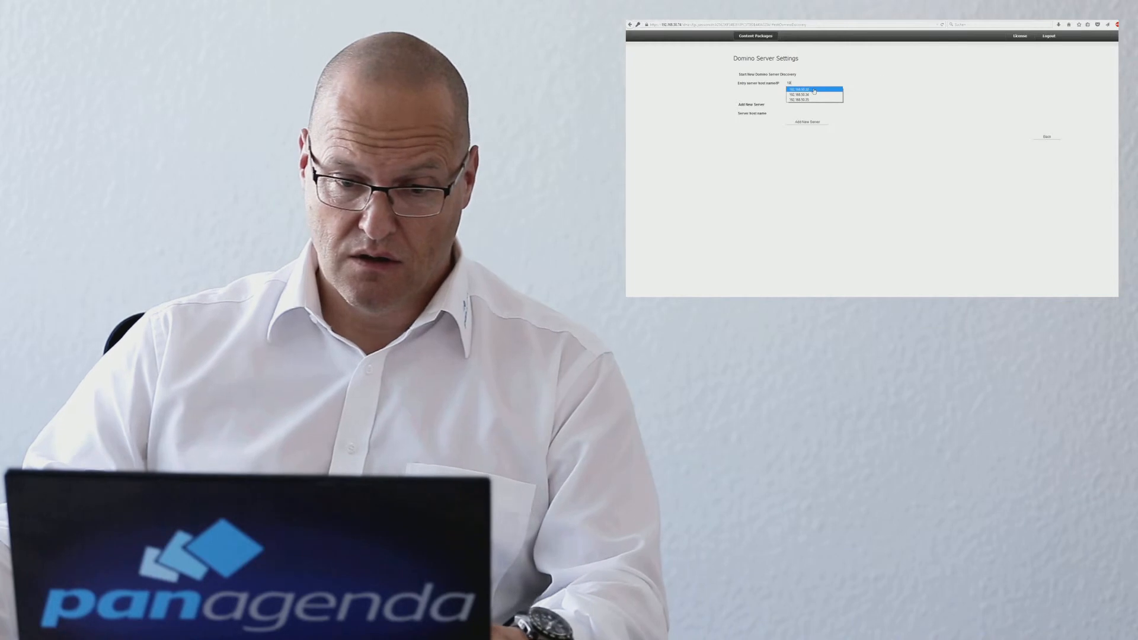
left_click(814, 90)
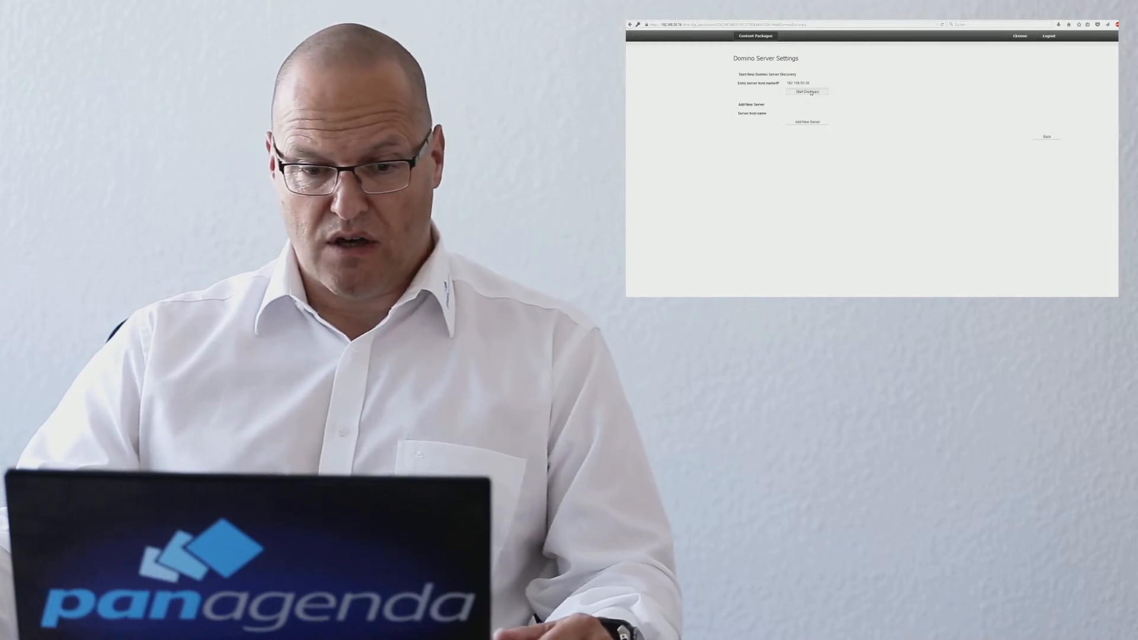
left_click(811, 92)
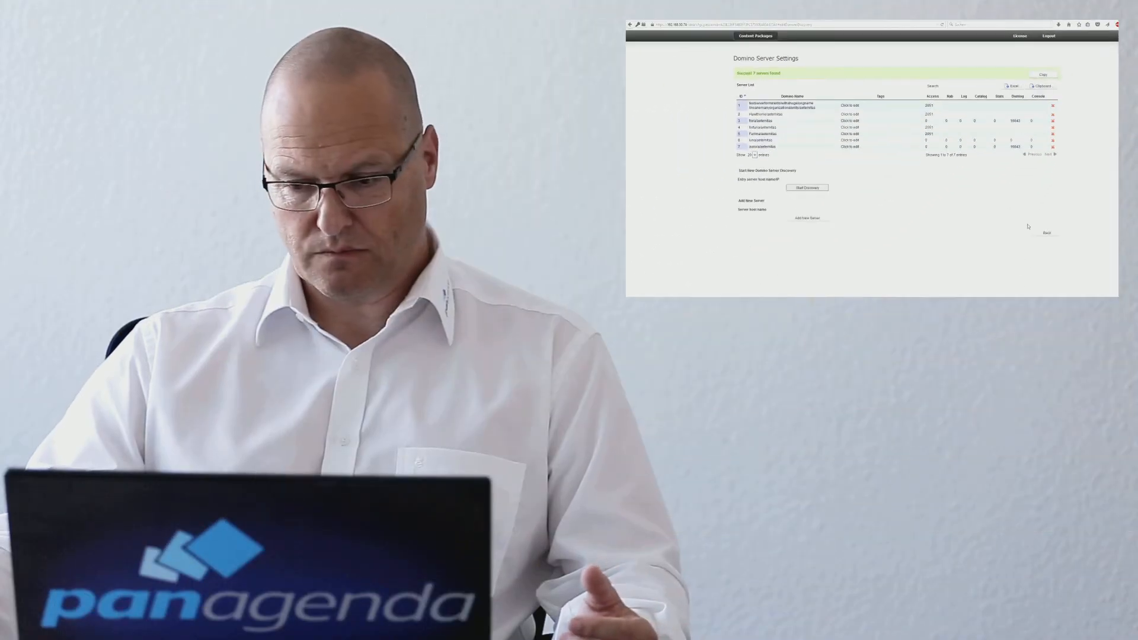
left_click(1044, 233)
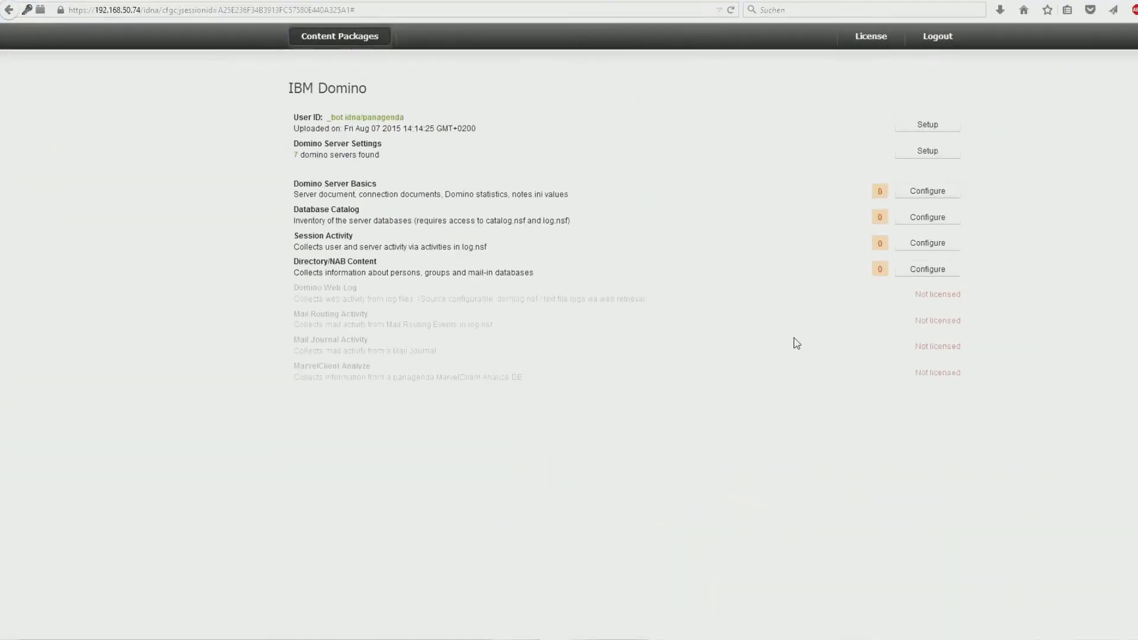
Make only the accessible servers aurora, flora and luna active for Domino Server Basics and save.
left_click(946, 192)
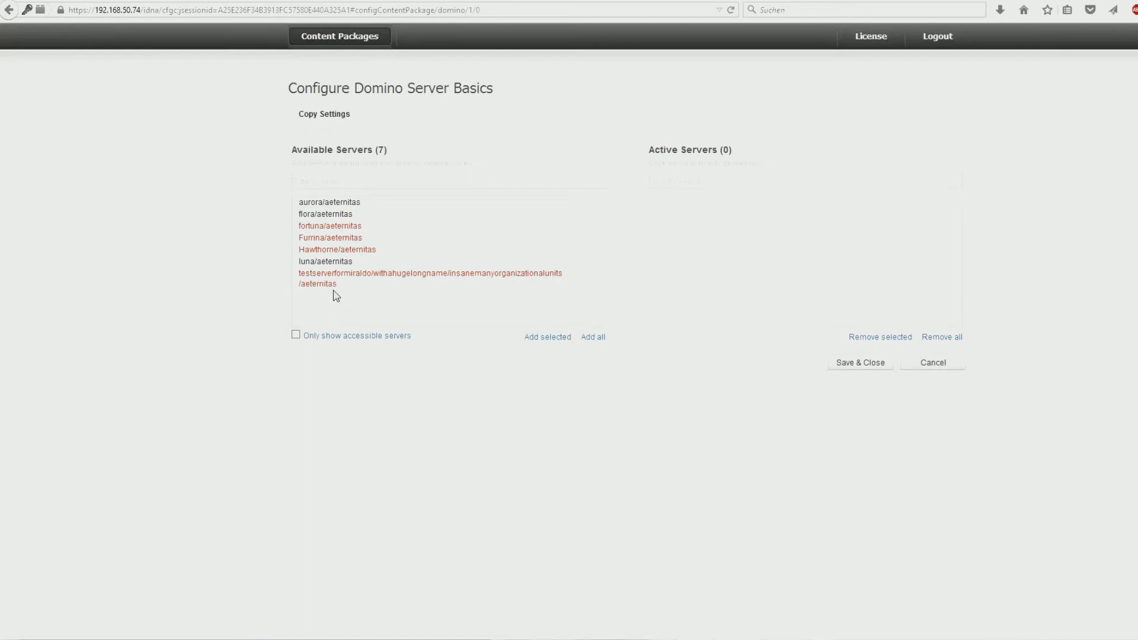
left_click(295, 335)
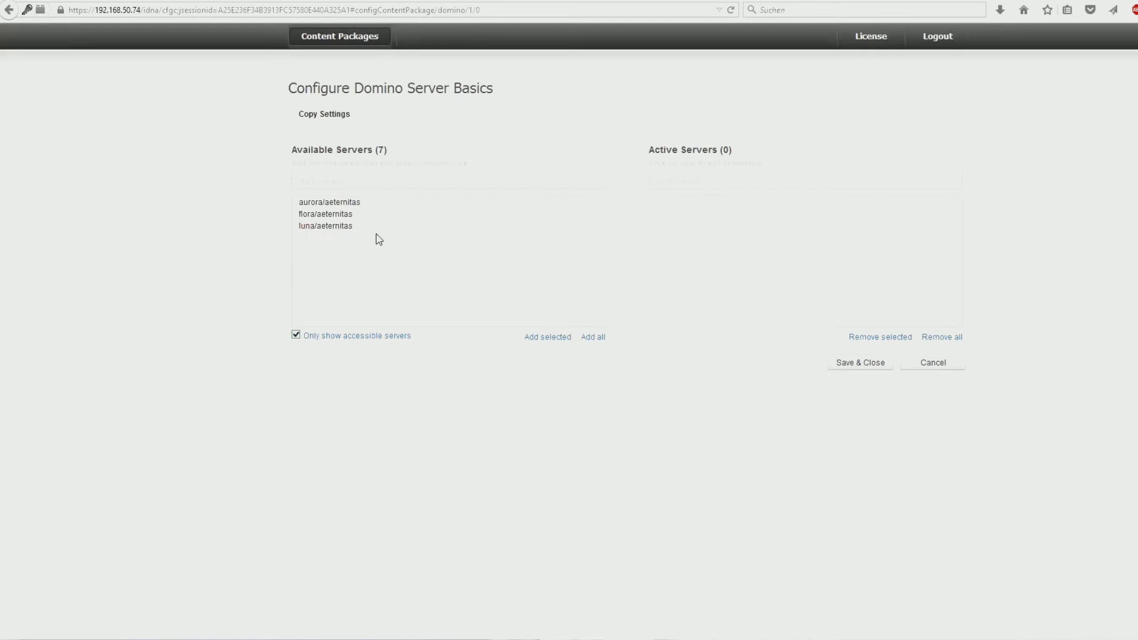
left_click(593, 337)
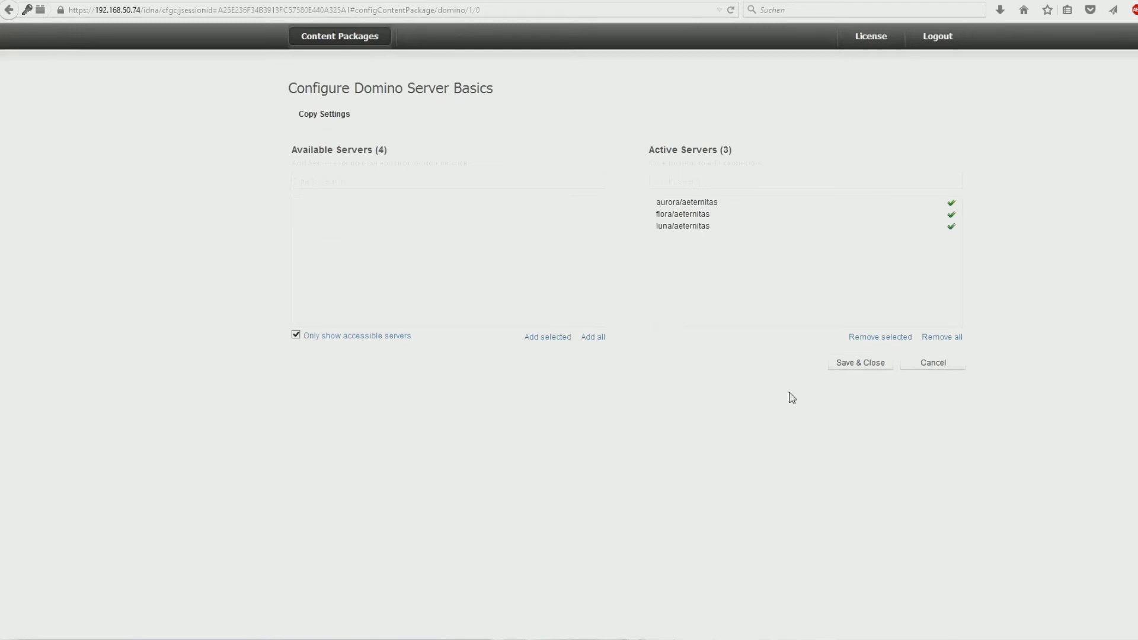
left_click(869, 364)
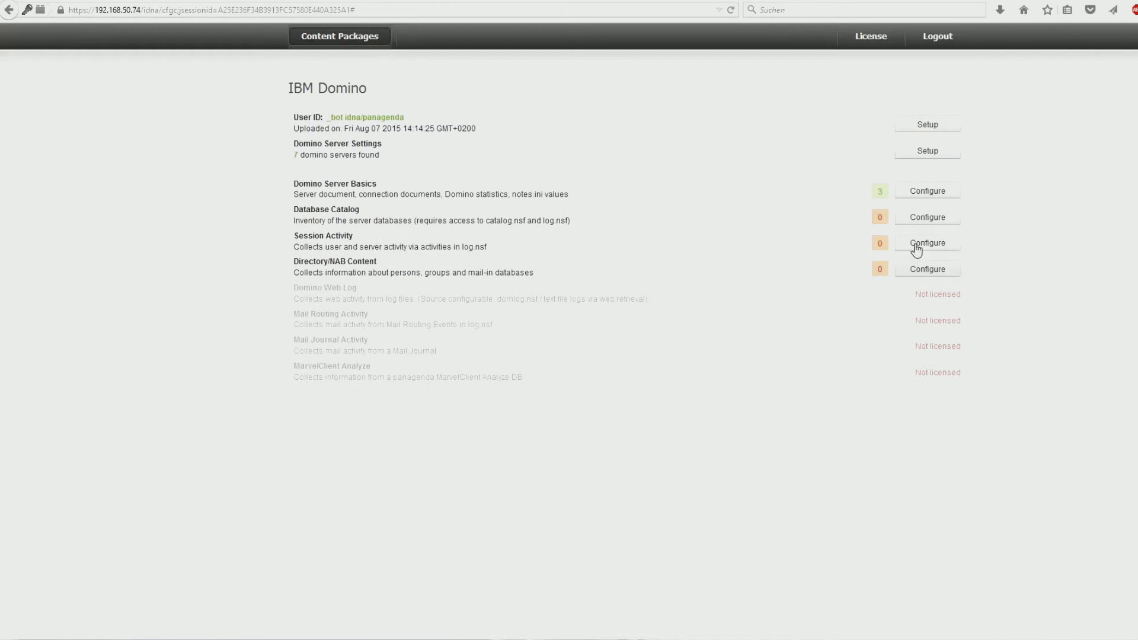
Copy the aurora, flora and luna assignment from Domino Server Basics into Database Catalog and save.
left_click(922, 221)
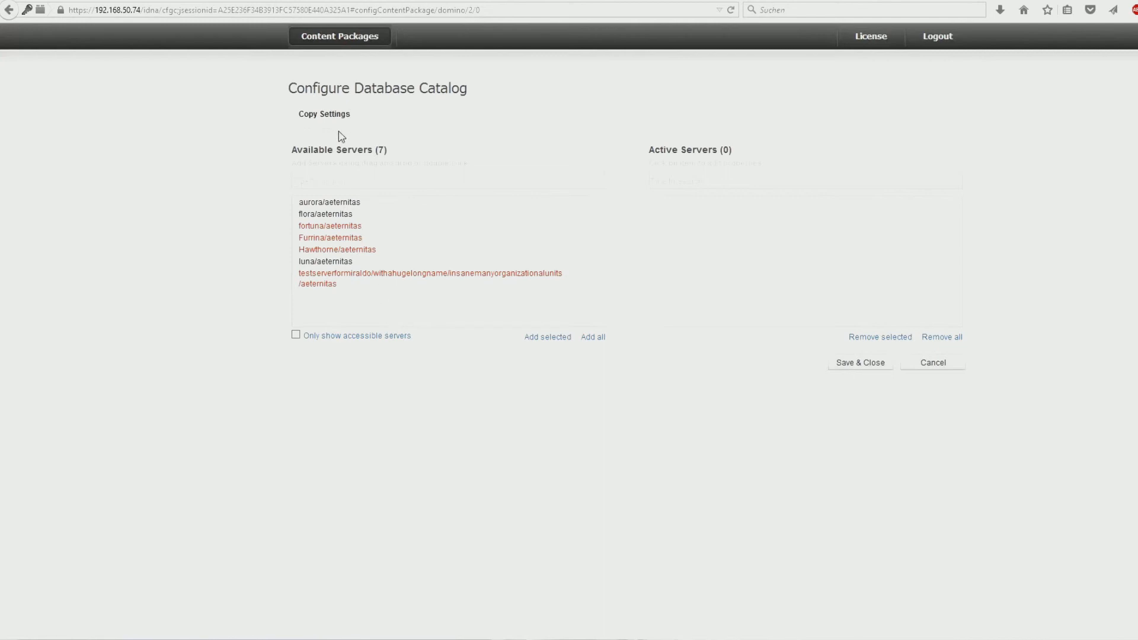
left_click(334, 116)
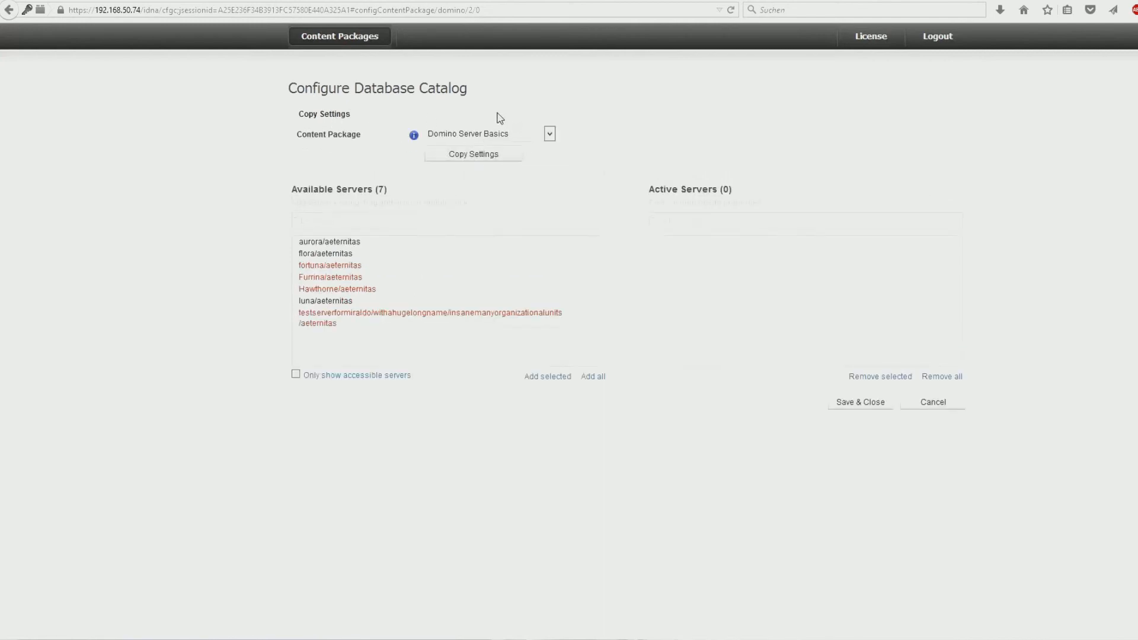
left_click(468, 159)
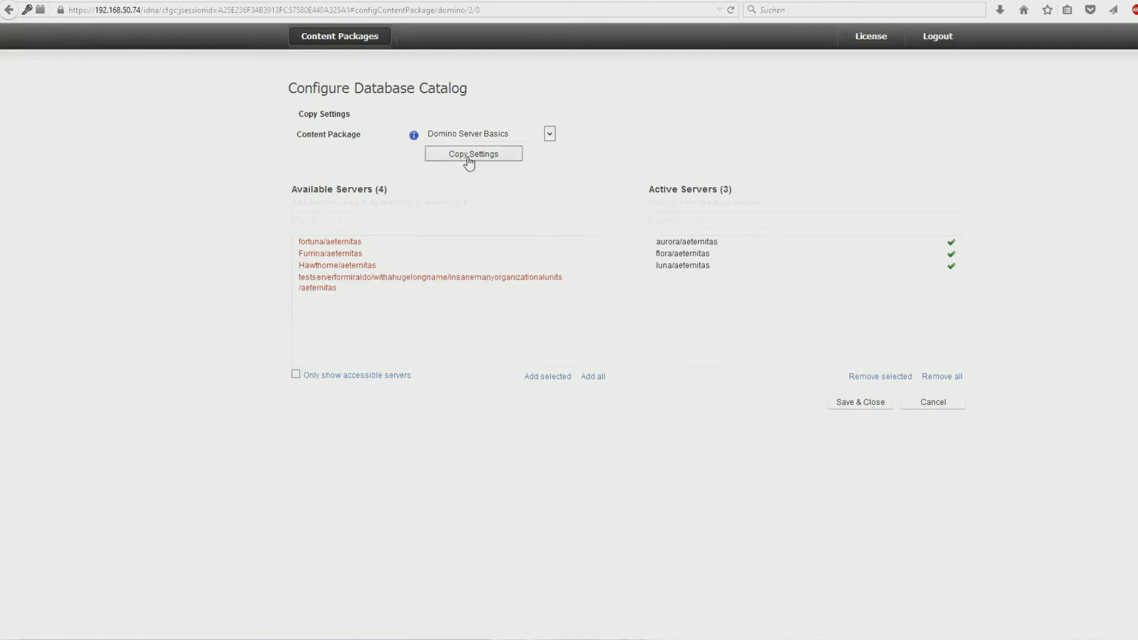
left_click(848, 402)
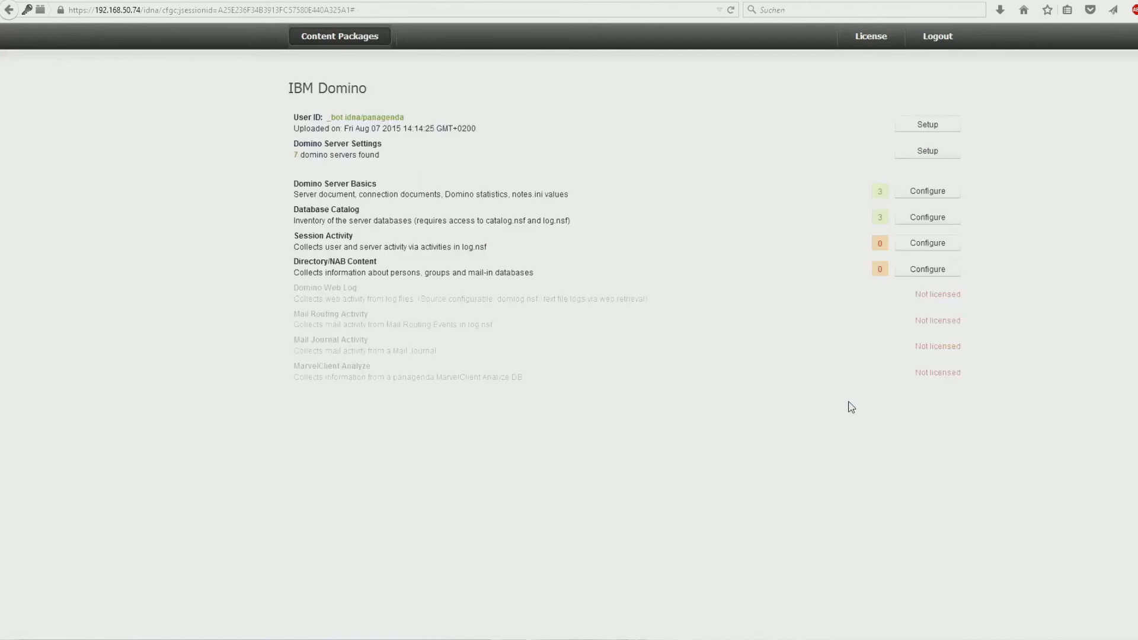
Copy the three Domino Server Basics servers into Session Activity and save.
left_click(934, 247)
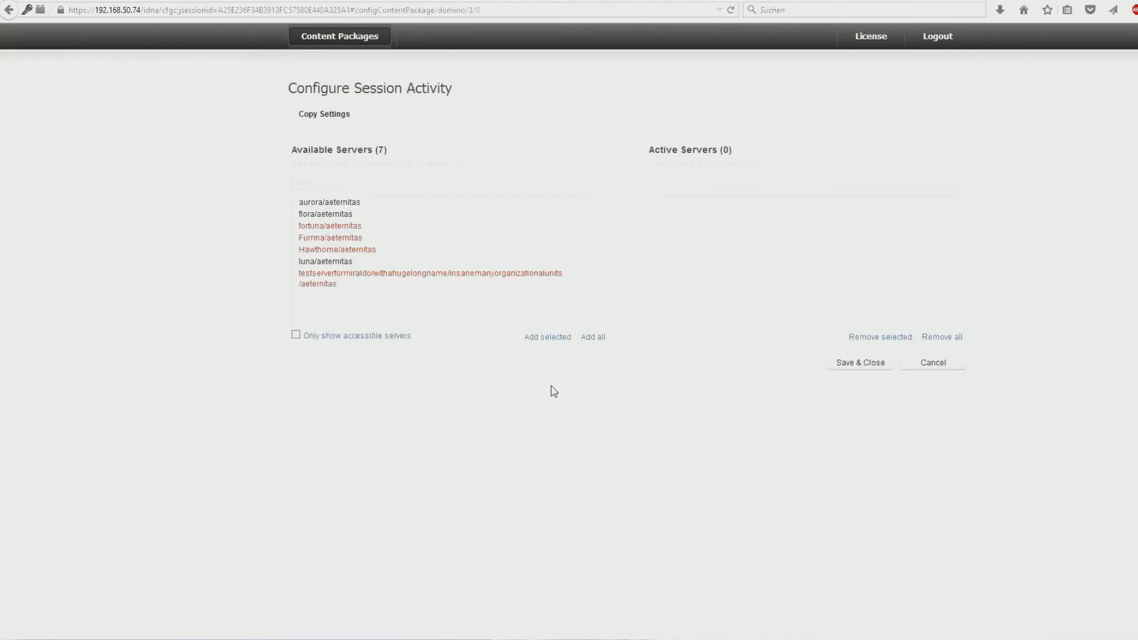
left_click(338, 119)
left_click(461, 155)
left_click(862, 404)
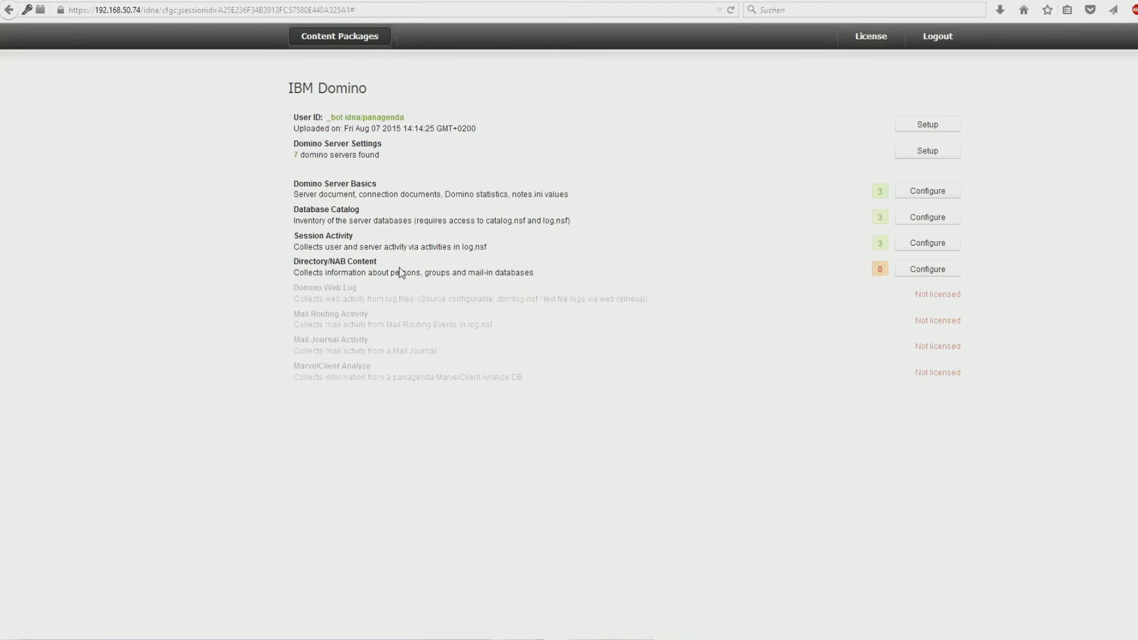
Activate aurora/aeternitas for Directory/NAB Content with Type 'List of Databases' set to names.nsf, then Save & Close.
left_click(942, 248)
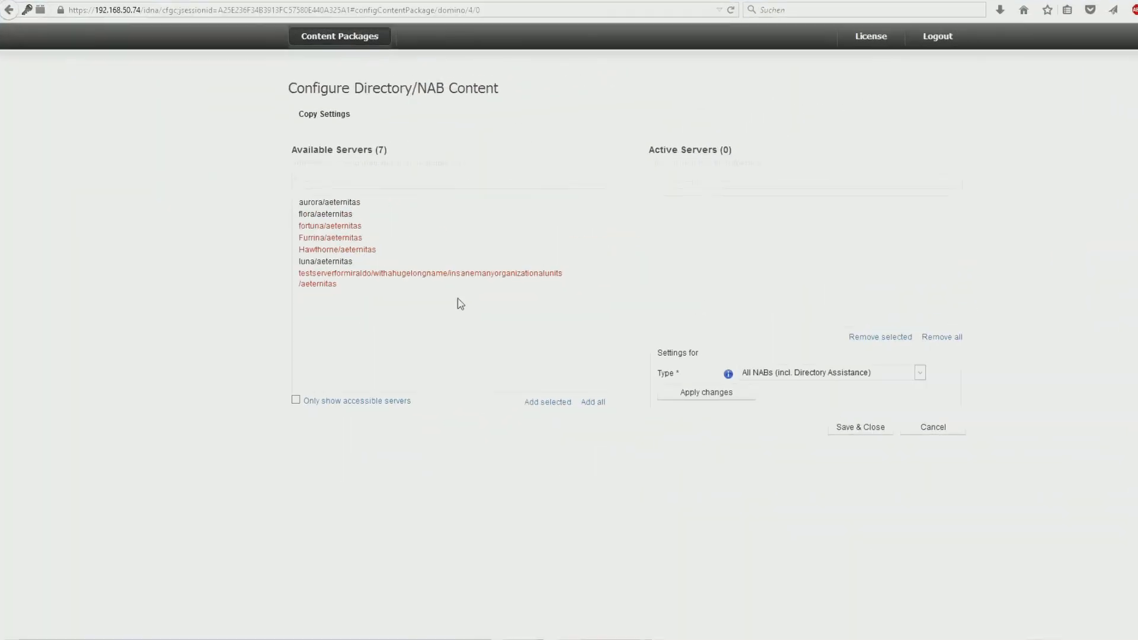
double_click(356, 202)
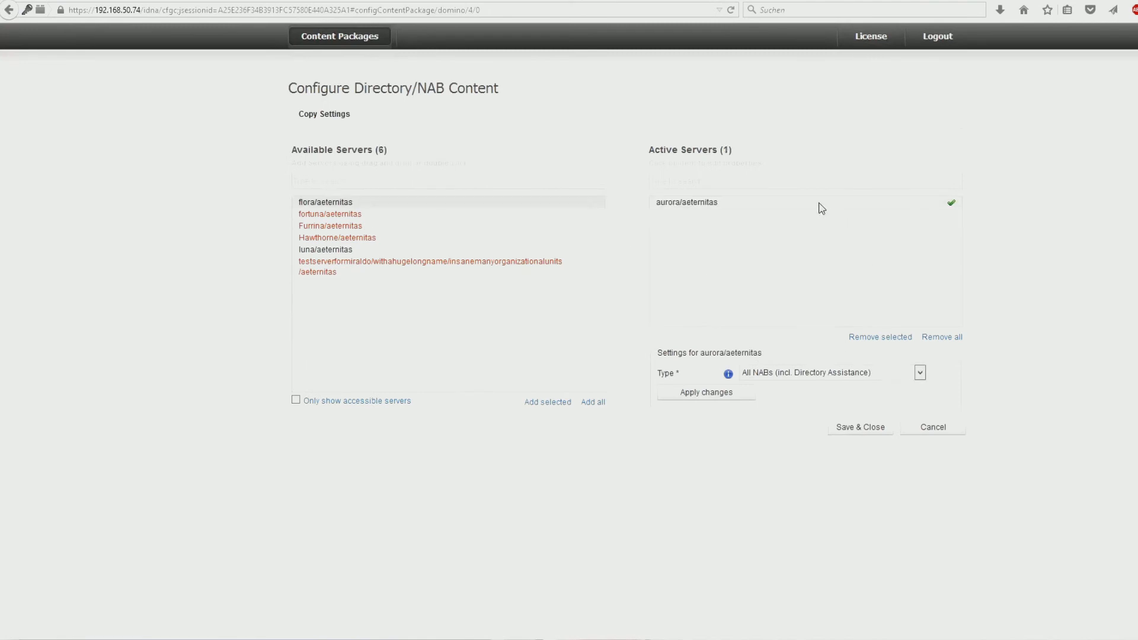
left_click(922, 373)
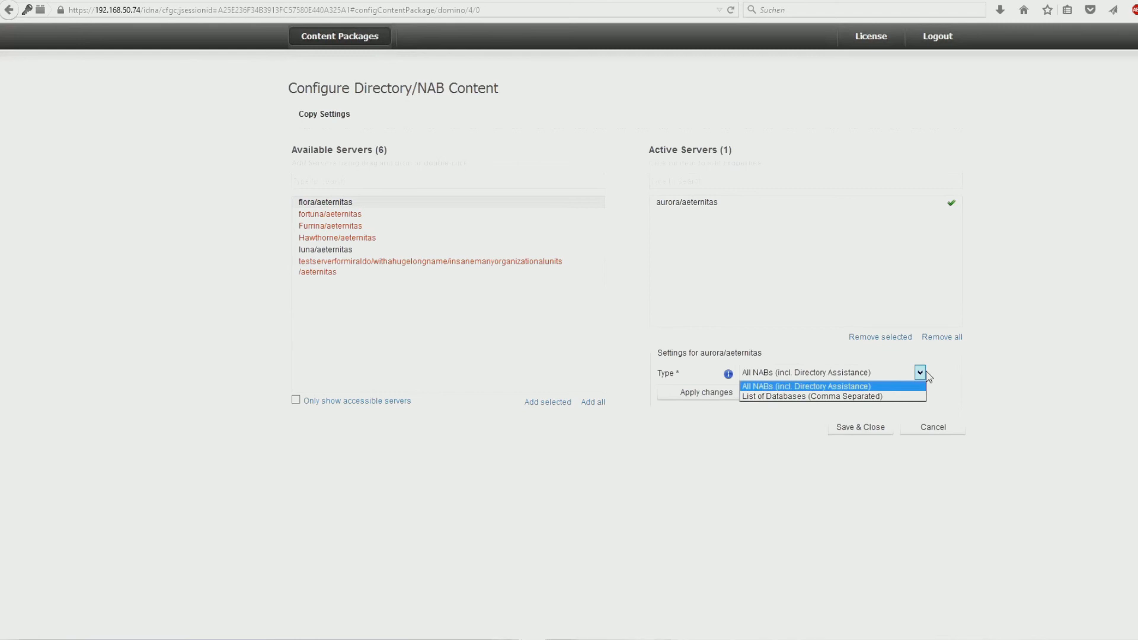
left_click(889, 397)
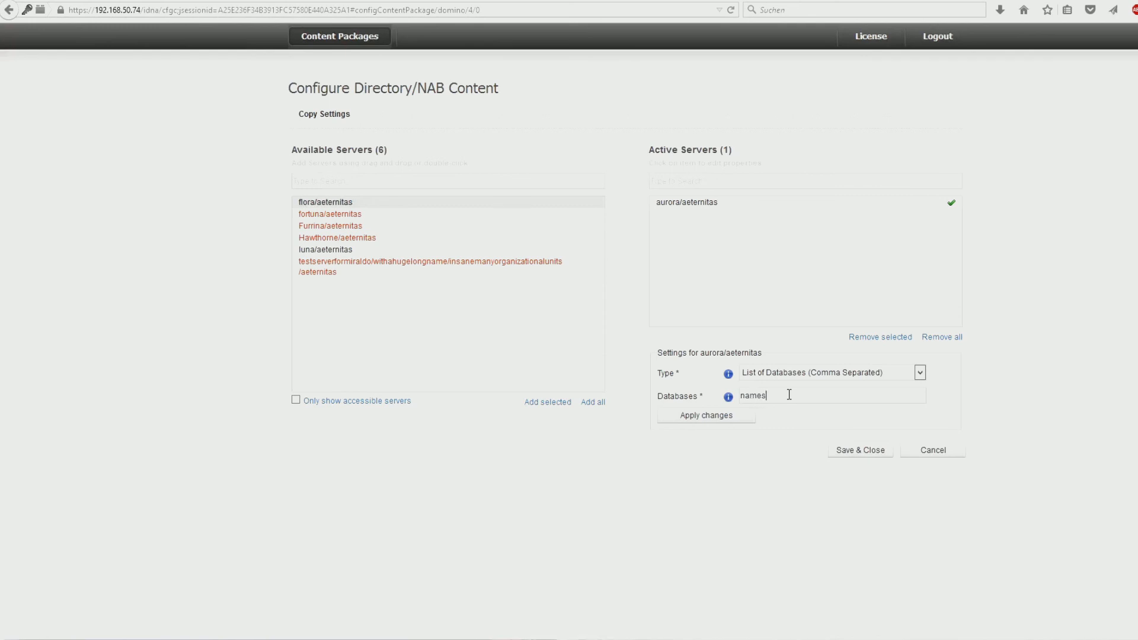
left_click(789, 395)
type("names.nsf")
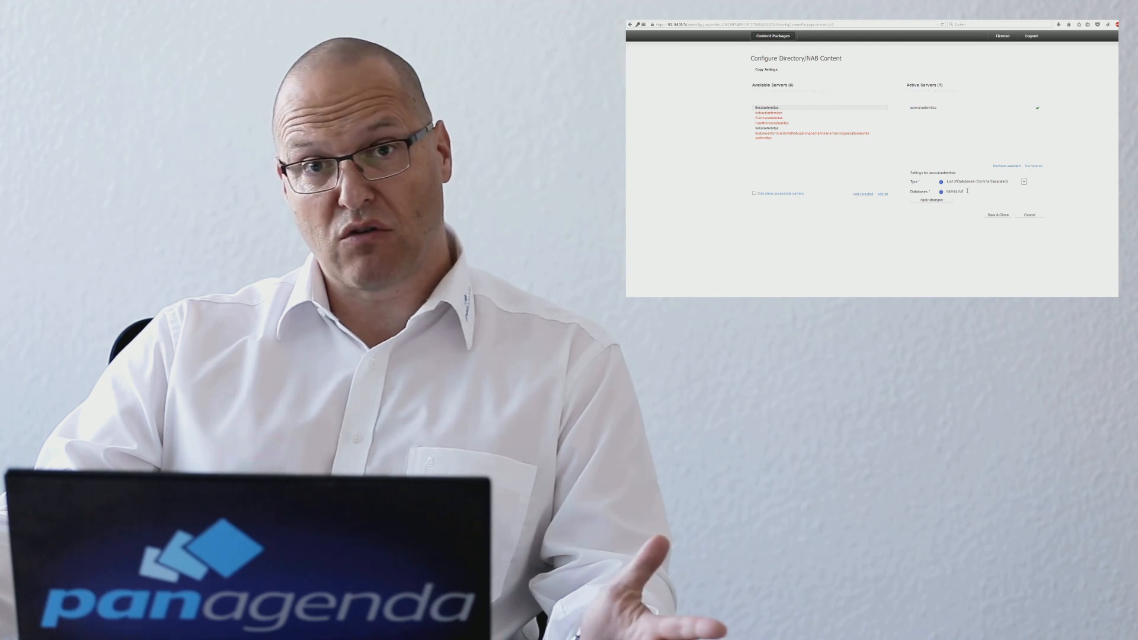
left_click(992, 217)
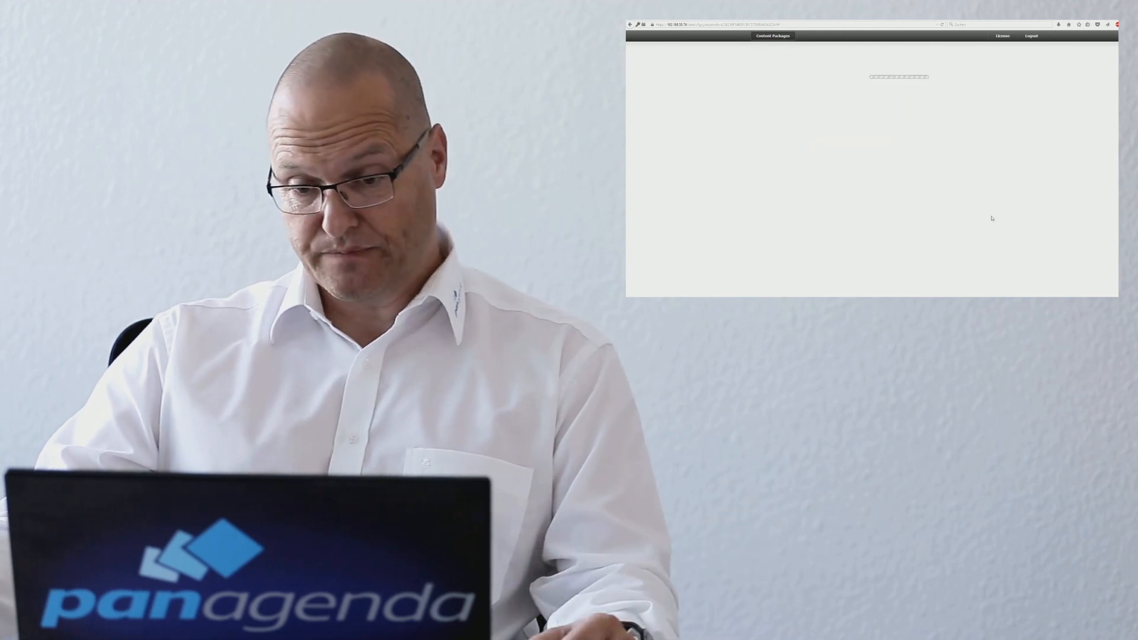